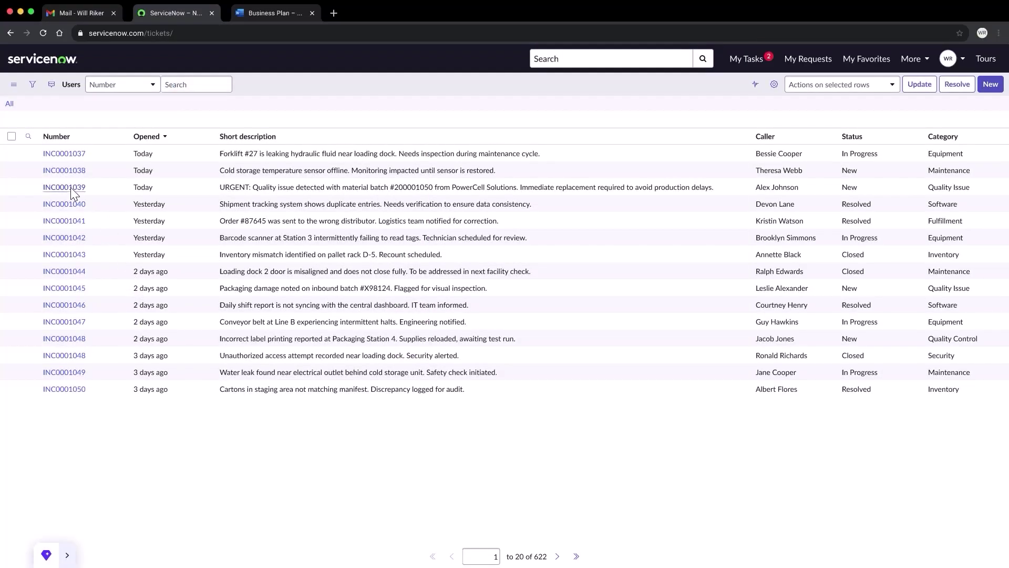
- Open the urgent quality-issue ticket, view its supply chain impact, and ask Joule why the inspection failed
click(71, 187)
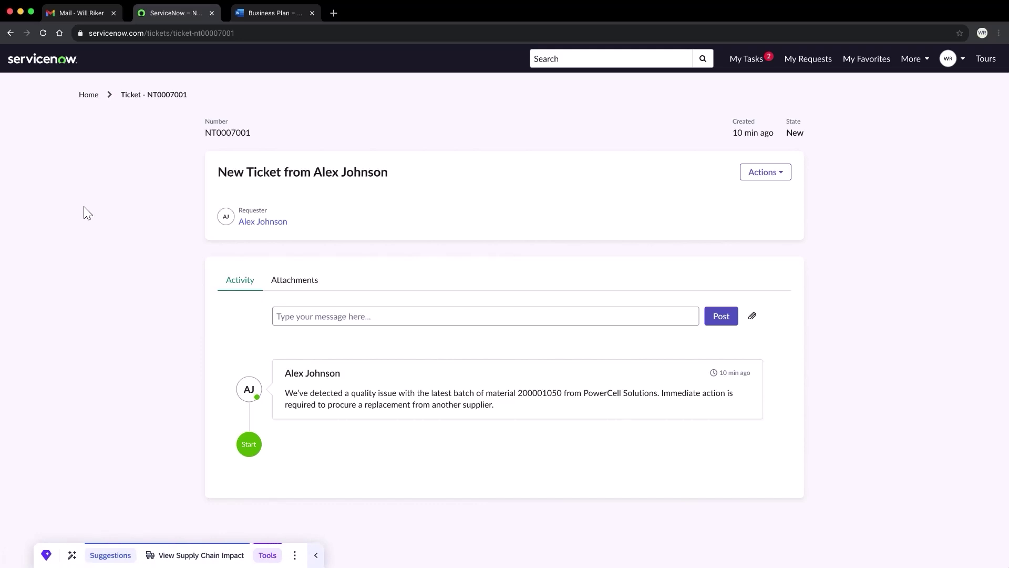
click(202, 555)
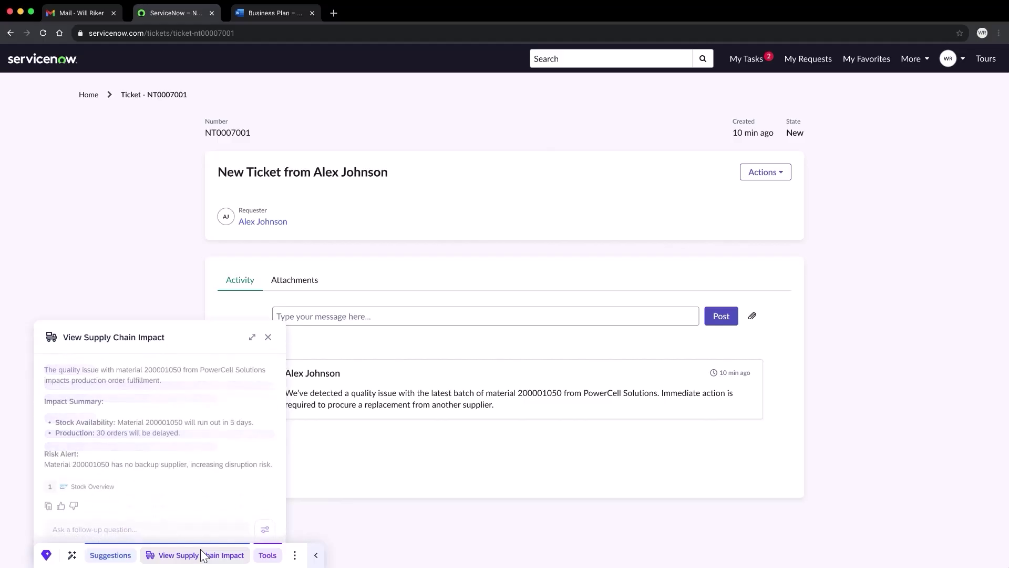
click(177, 516)
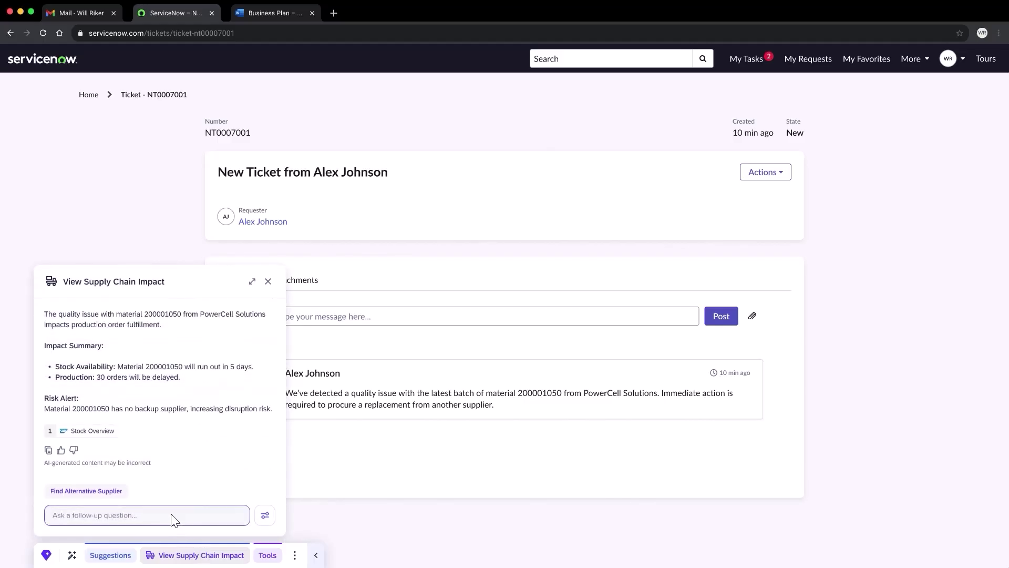
text(What caused the failed inspection?)
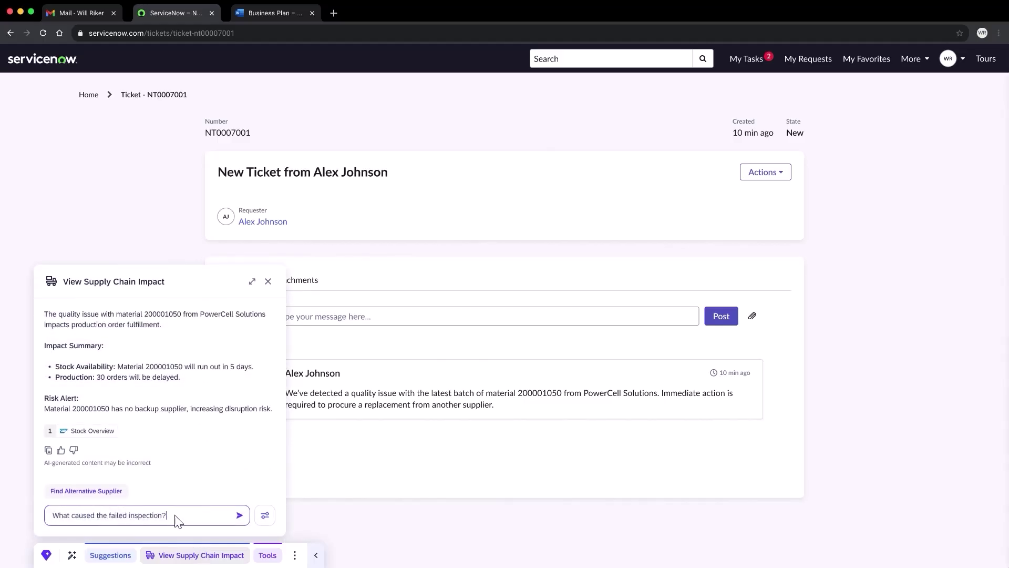
click(239, 515)
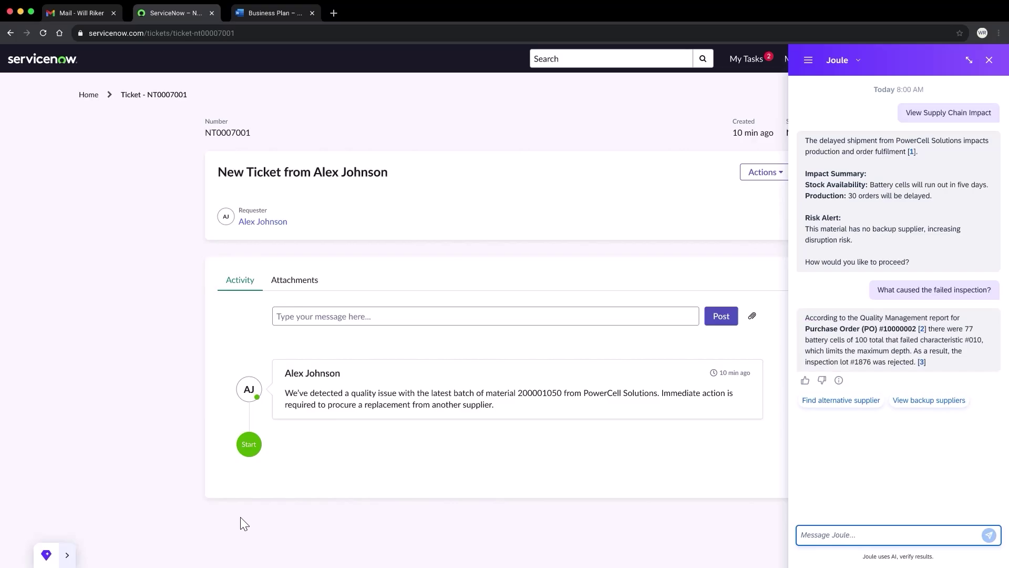
- Ask Joule for alternative suppliers and get three bids on RFQ #1208538, with EnerTech Solutions recommended
click(830, 402)
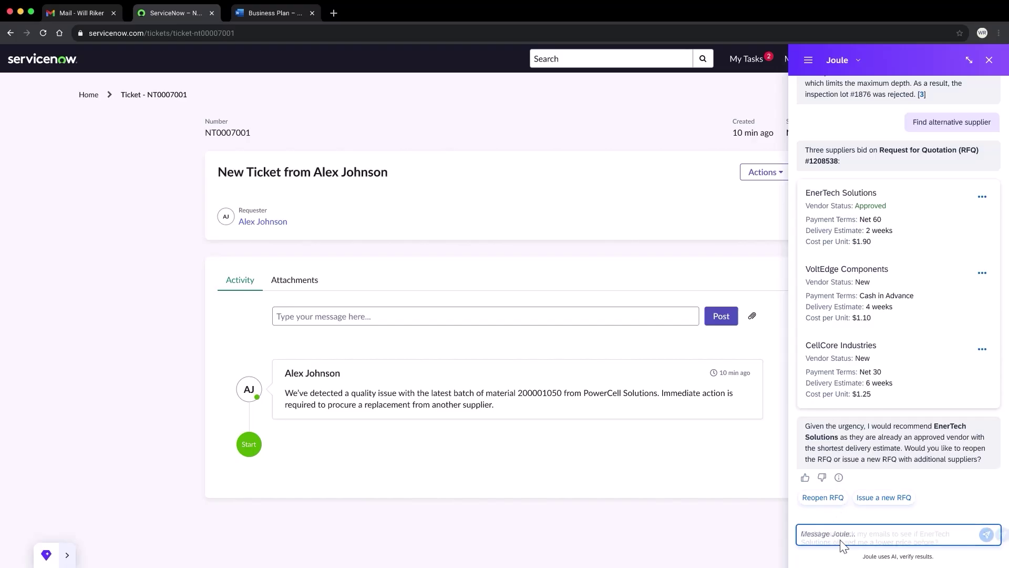
- Ask Joule whether EnerTech offered a lower price before, and open the email about material 200001050
text(Could you check my emails to see if EnerTech Solutions offered me a lower price before?)
click(988, 531)
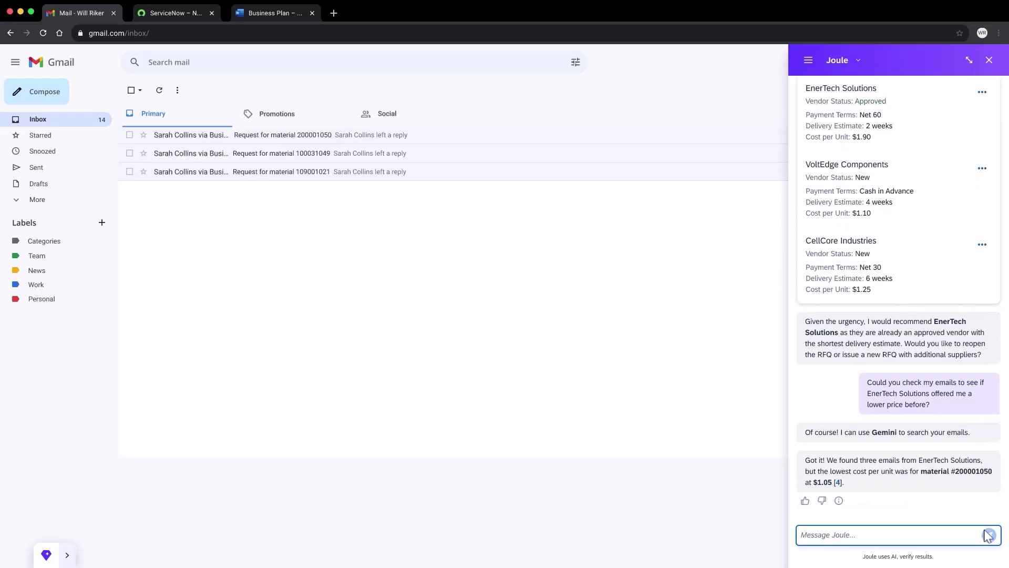
click(402, 138)
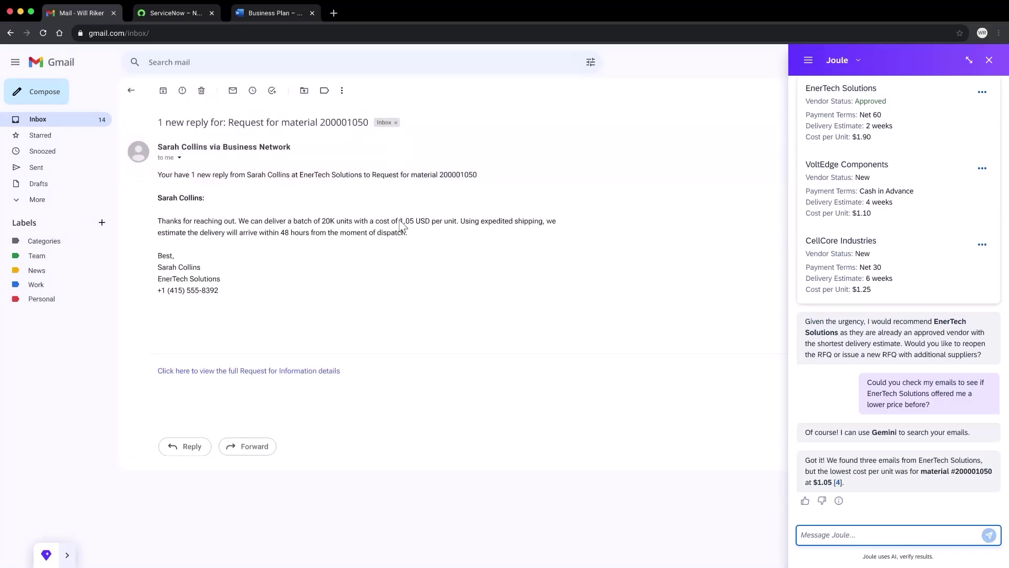
- Have Joule issue new RFP #2082412 asking EnerTech for $1.05 per unit, then return to ServiceNow
click(850, 538)
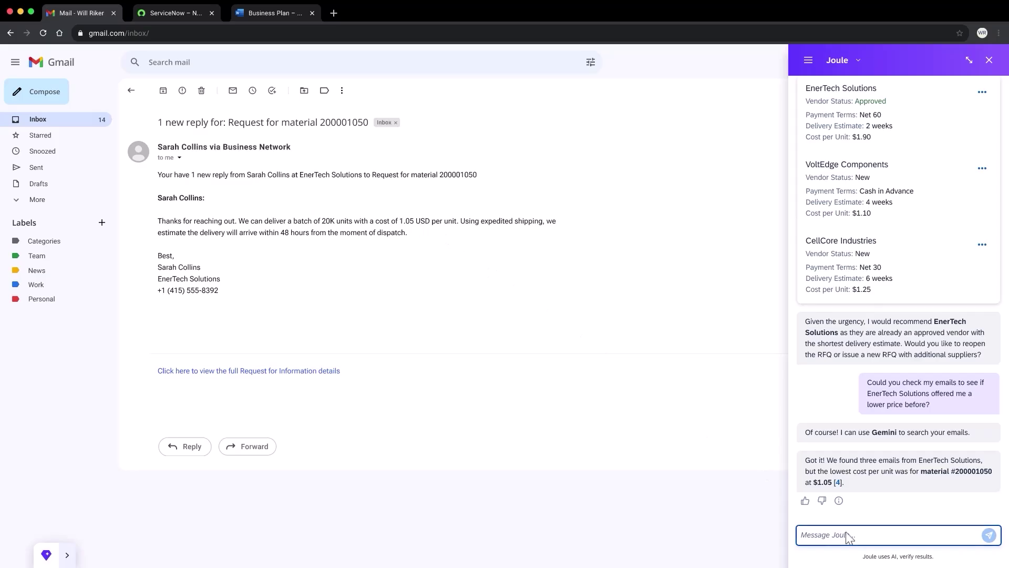
text(Issue a new RFP to EnerTech Solutions noting discrepancies in their current bid, as they offered $1.05 approximately one month ago)
click(991, 532)
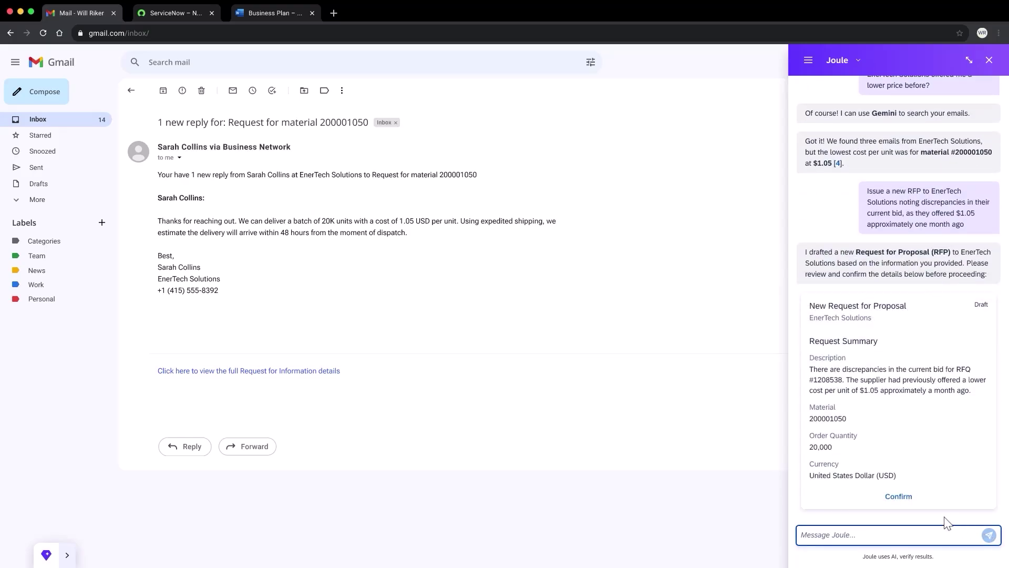
click(893, 503)
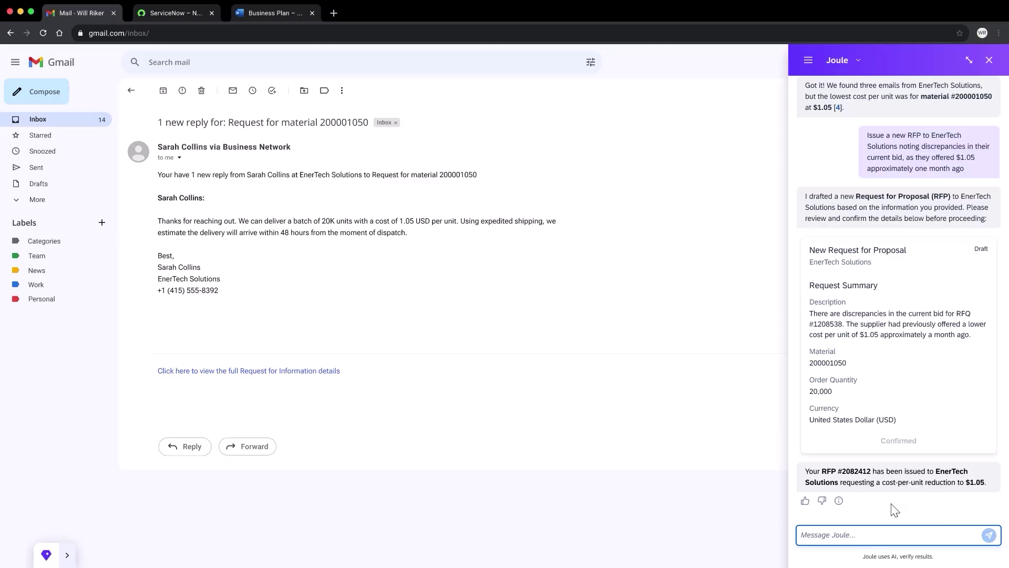
key(ctrl+Tab)
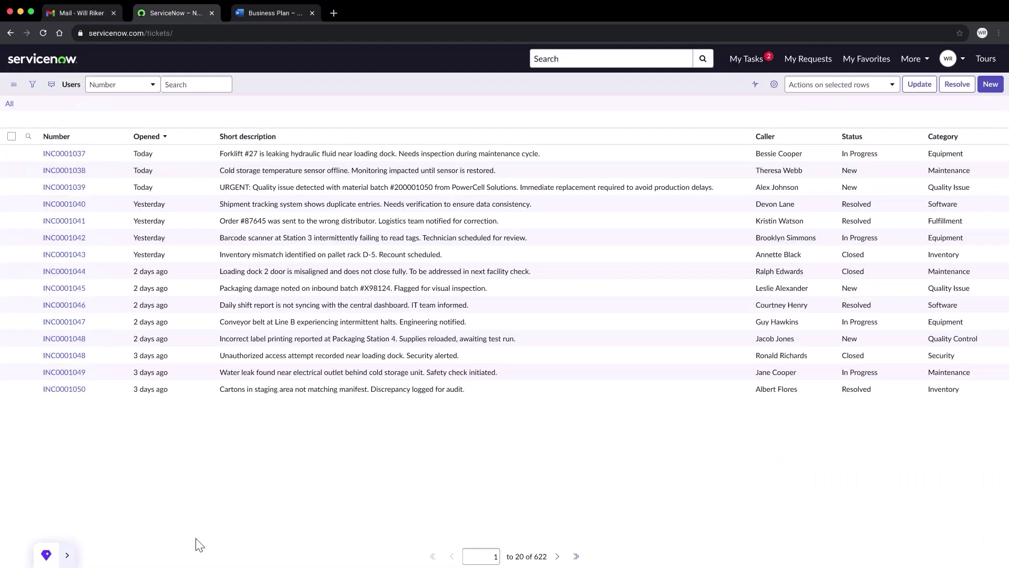
- Create a ServiceNow-only 'Urgent Ticket Alert' action showing ticket number and reporter for urgent or production-delay tickets
click(67, 554)
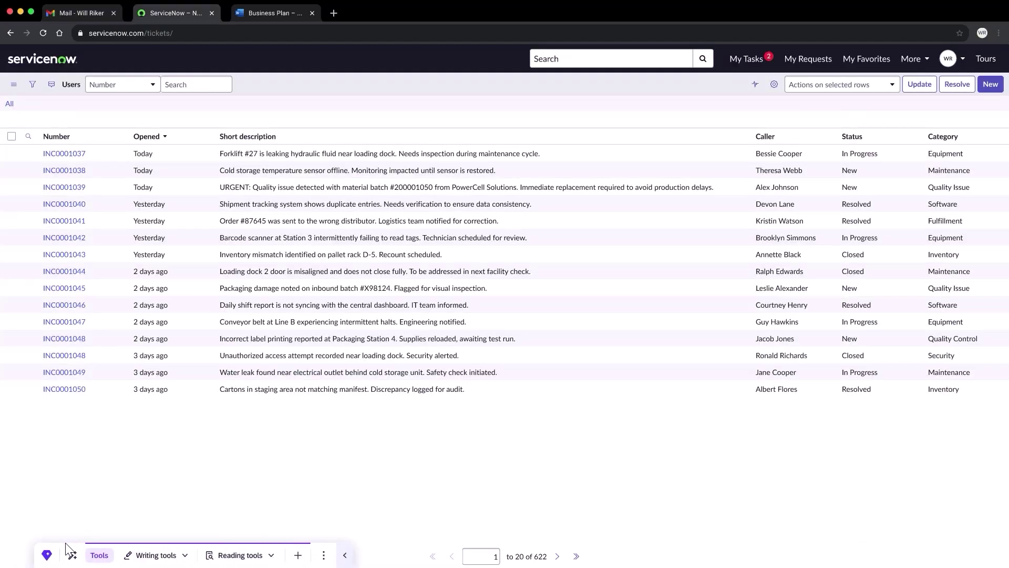
click(298, 555)
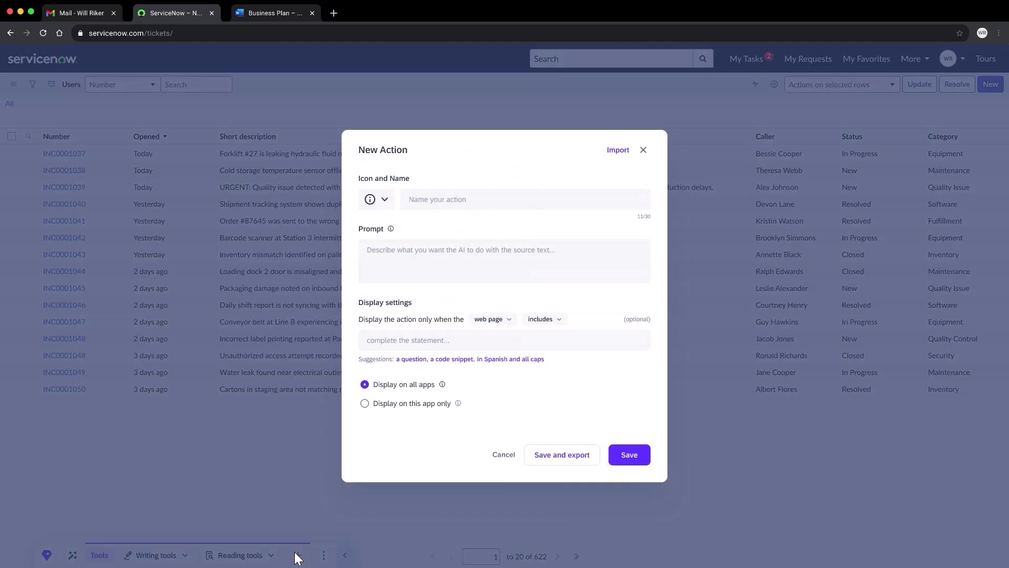
click(446, 190)
text(Urgent Ticket Alert)
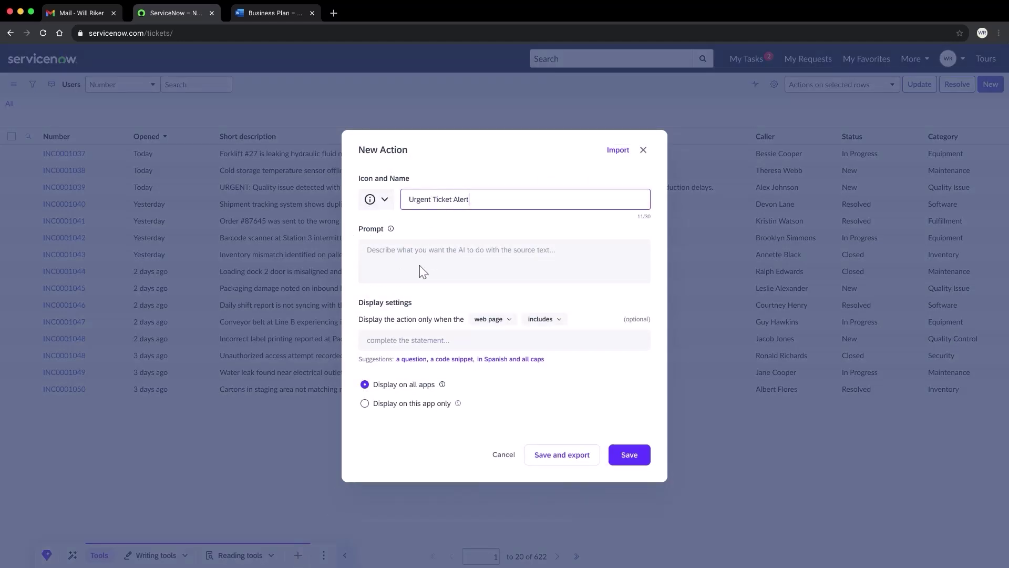
click(421, 270)
text(Display the ticket summary including the ticket number and reporter name)
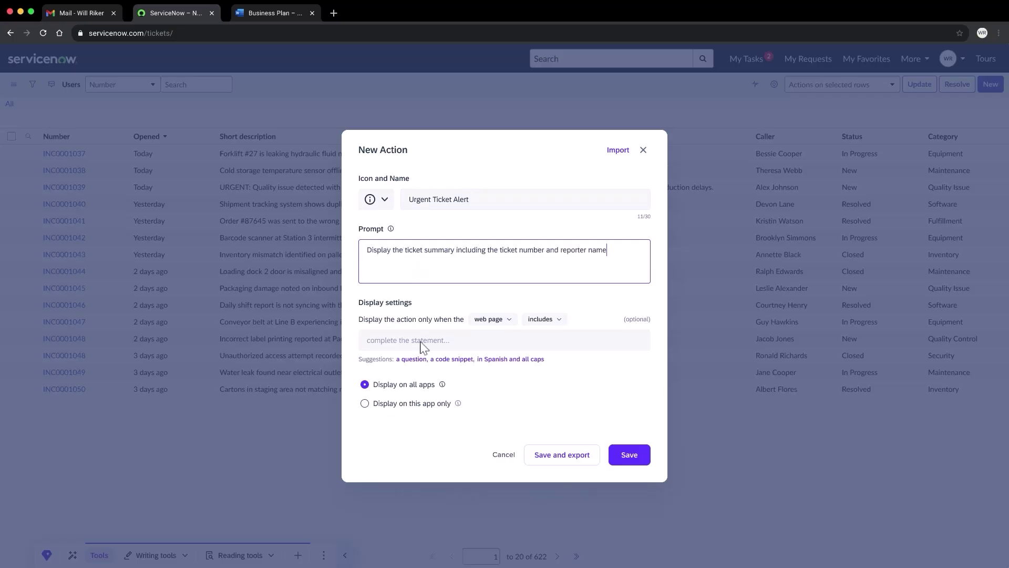
click(423, 342)
text(a ticket that is specifically annotated with "URGENT" keyword or is related to production delays)
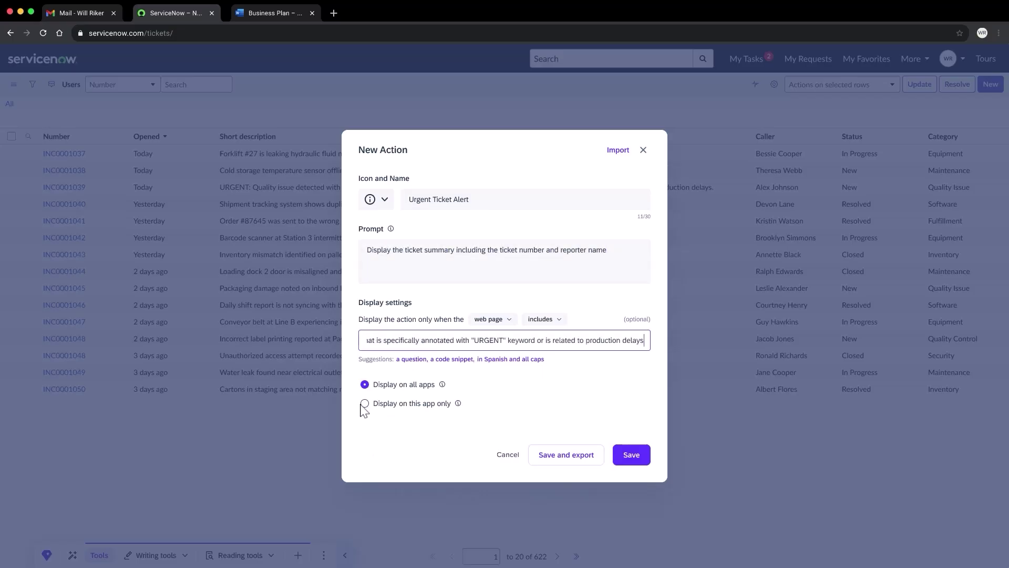
click(363, 404)
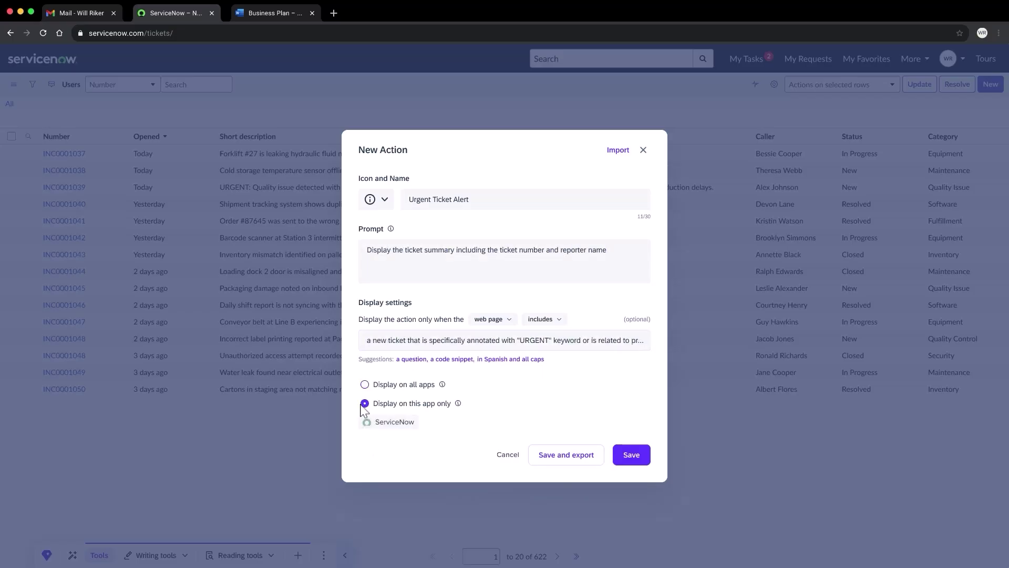
click(631, 454)
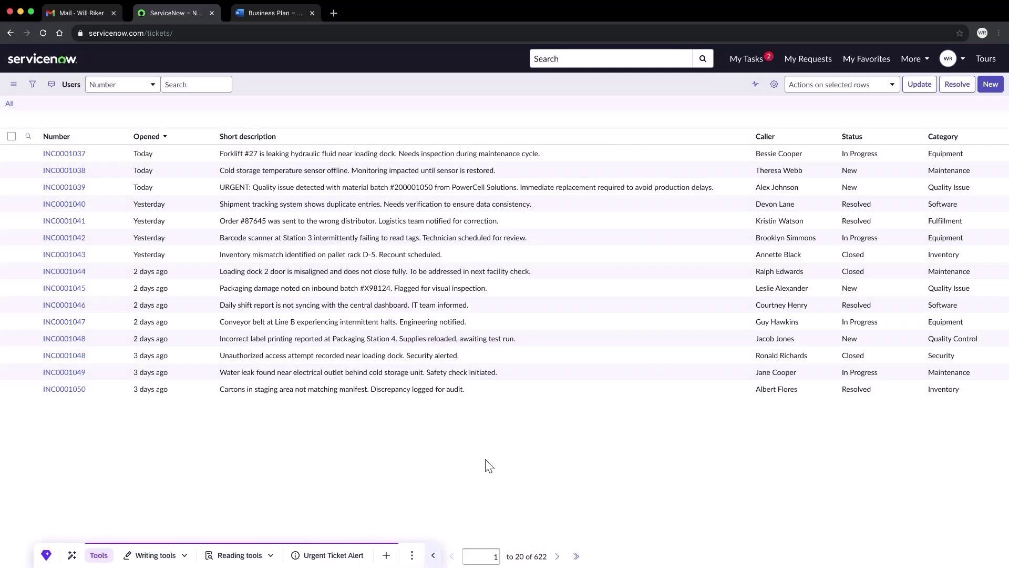
- Run the Urgent Ticket Alert action, then open EnerTech's new reply to the RFP
click(337, 555)
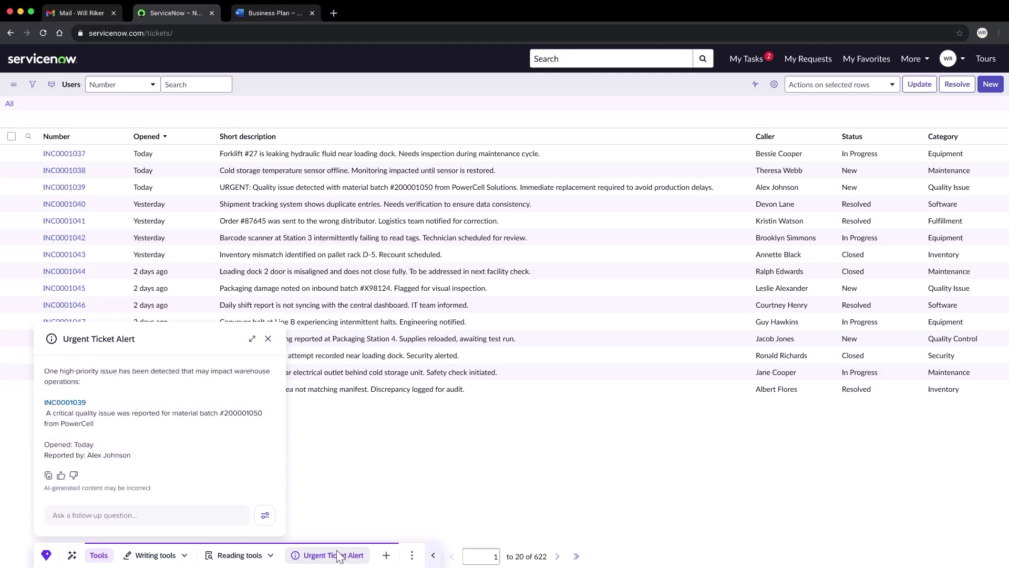
click(267, 339)
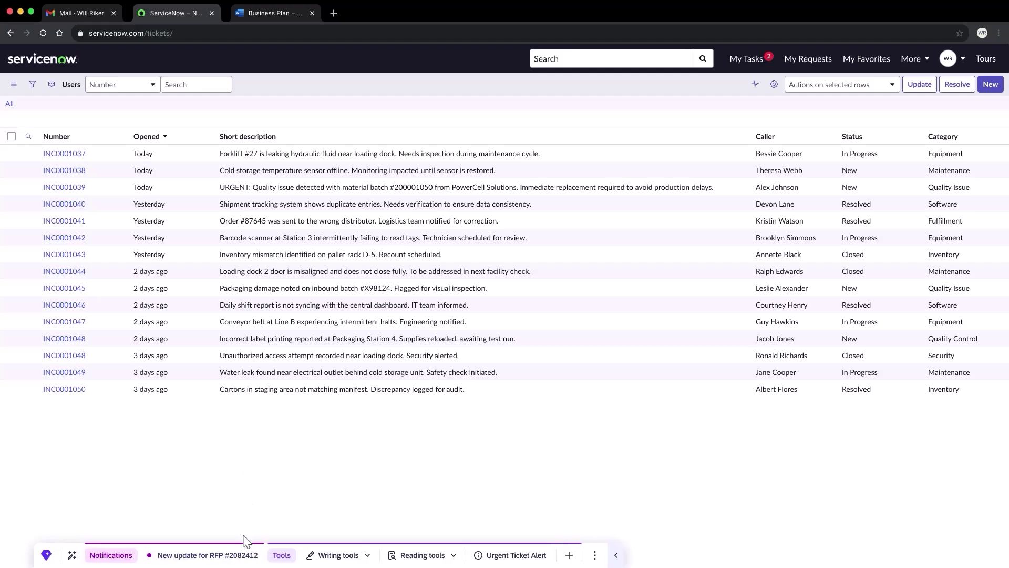
click(245, 559)
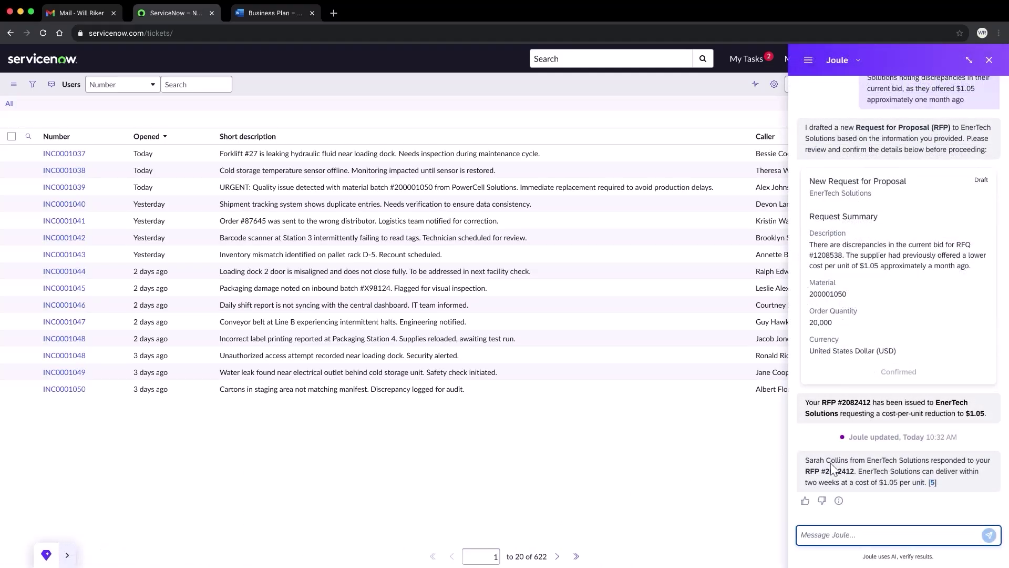
- Ask Joule to prepare a purchase order from EnerTech's $1.05-per-unit quote
click(824, 538)
text(Prepare a new purchase order for EnerTech based on this quote)
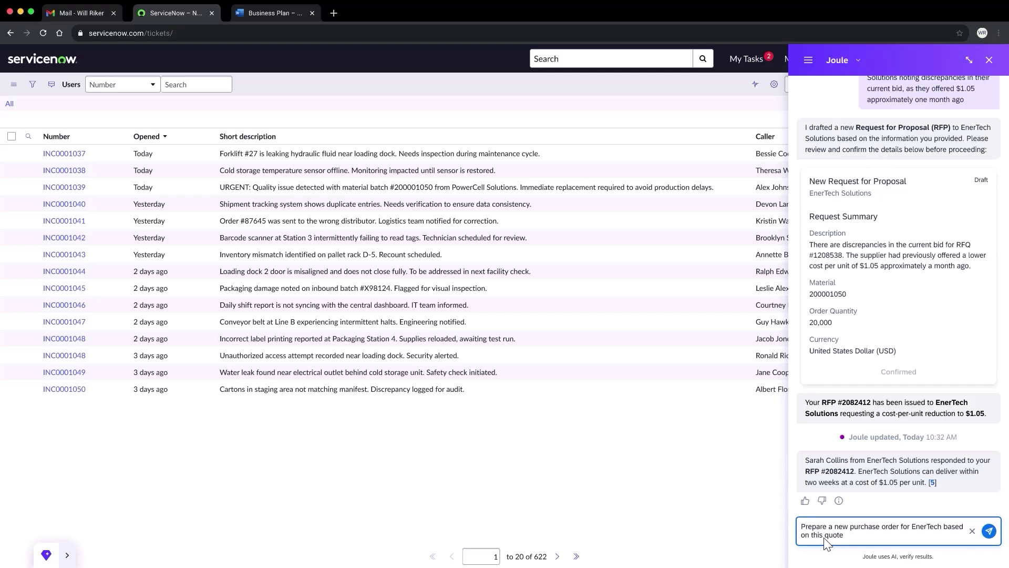
click(989, 530)
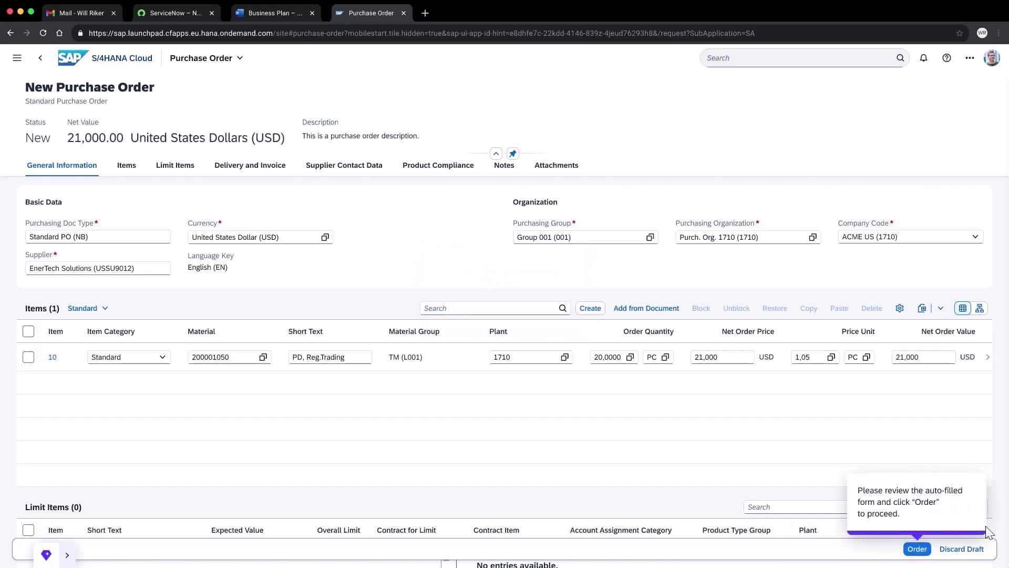
- Place the auto-filled order for 20,000 units of material 200001050 at 1.05 USD, creating PO120009
click(926, 552)
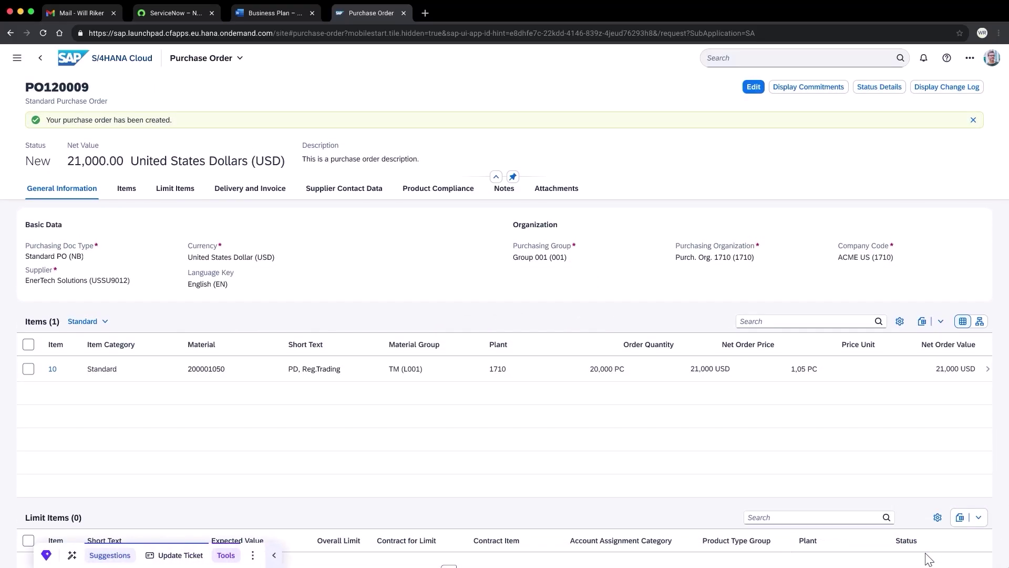
- Have Joule draft a ticket update on PO #120009 with EnerTech at $1.05 per unit, then post it
click(189, 557)
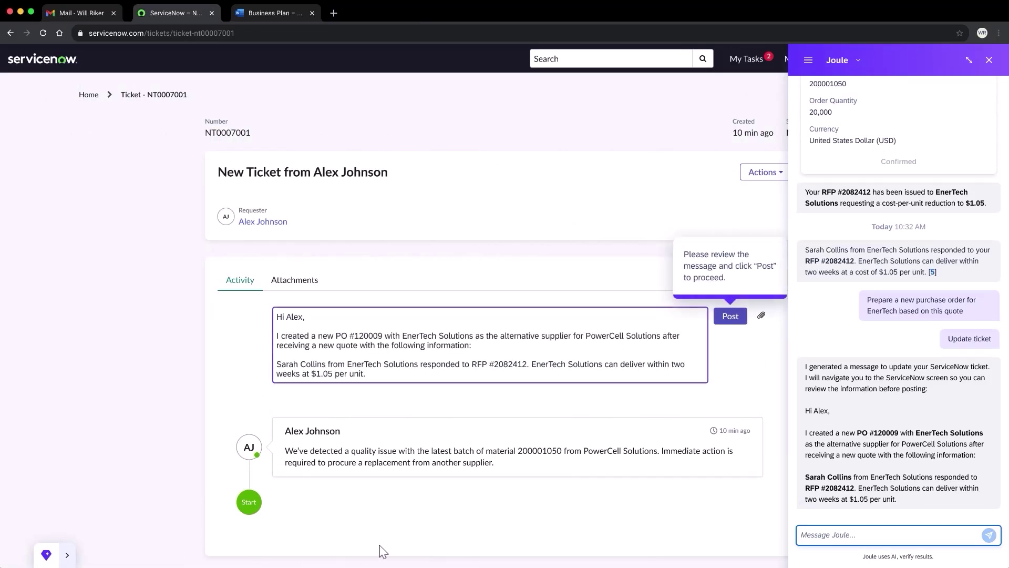
click(731, 318)
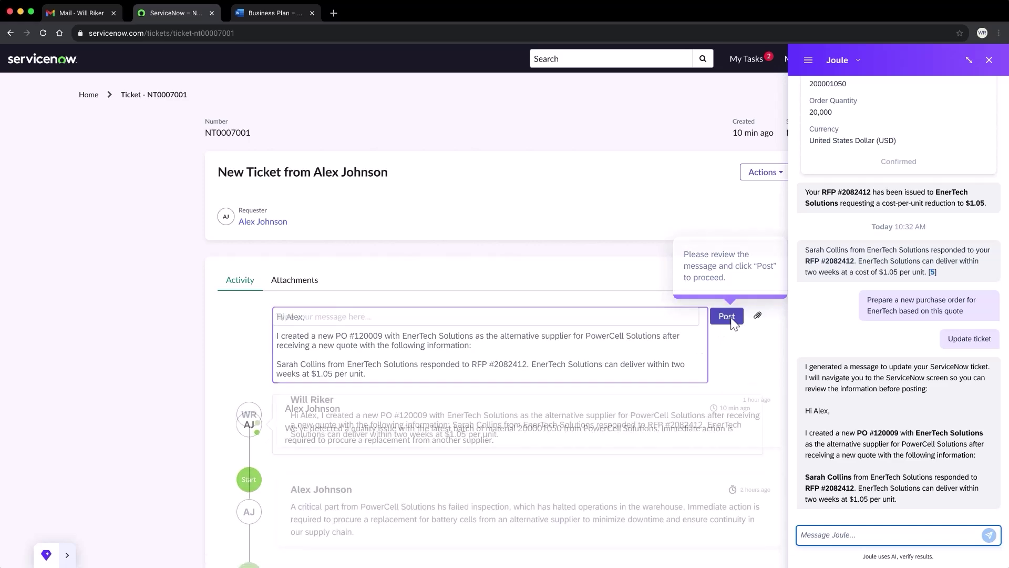